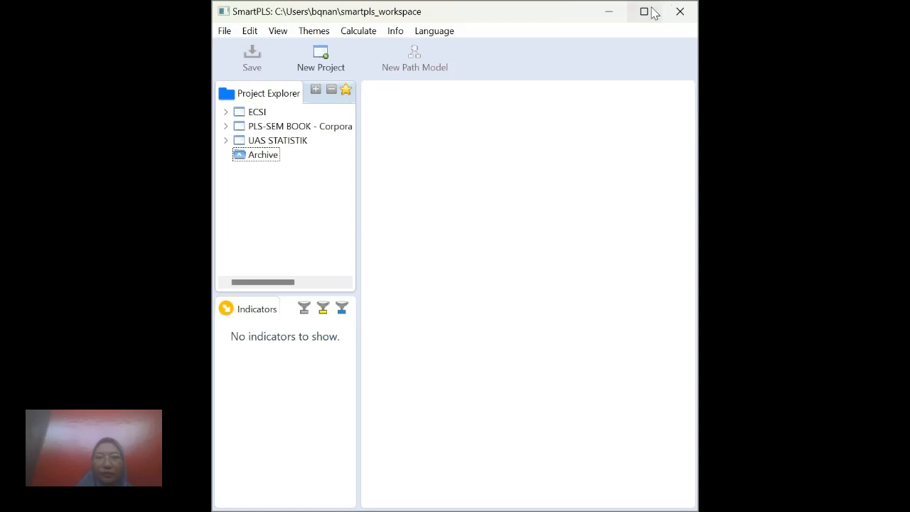
Create a new project named UAS STATISTIK 1 and import the DATA STATISTIK FIX dataset into it.
click(646, 13)
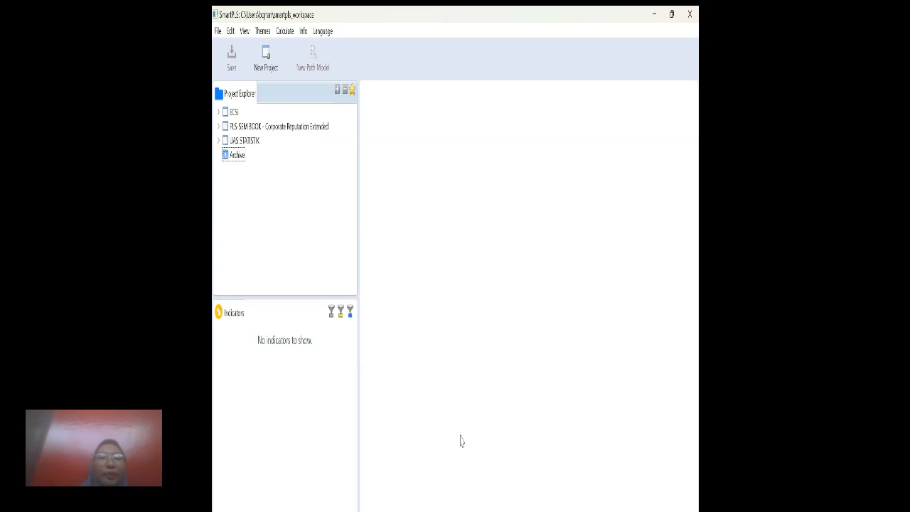
click(266, 70)
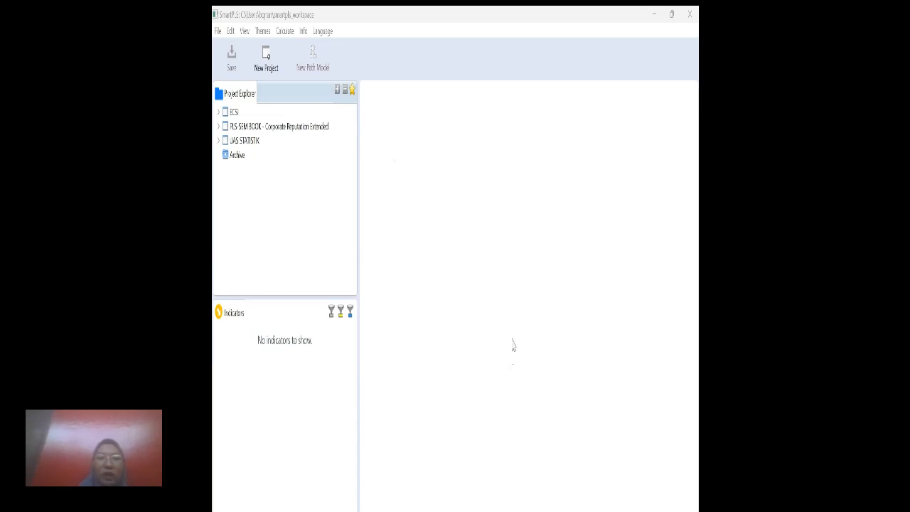
click(513, 345)
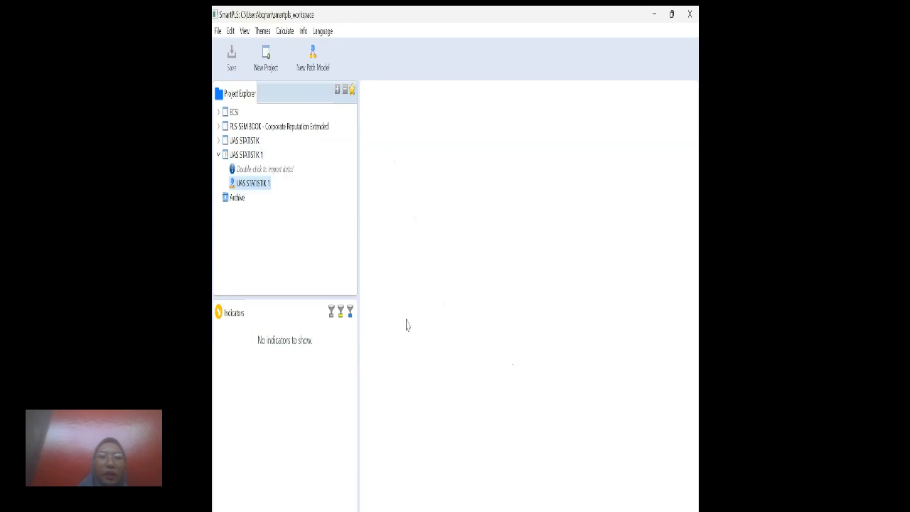
double_click(279, 170)
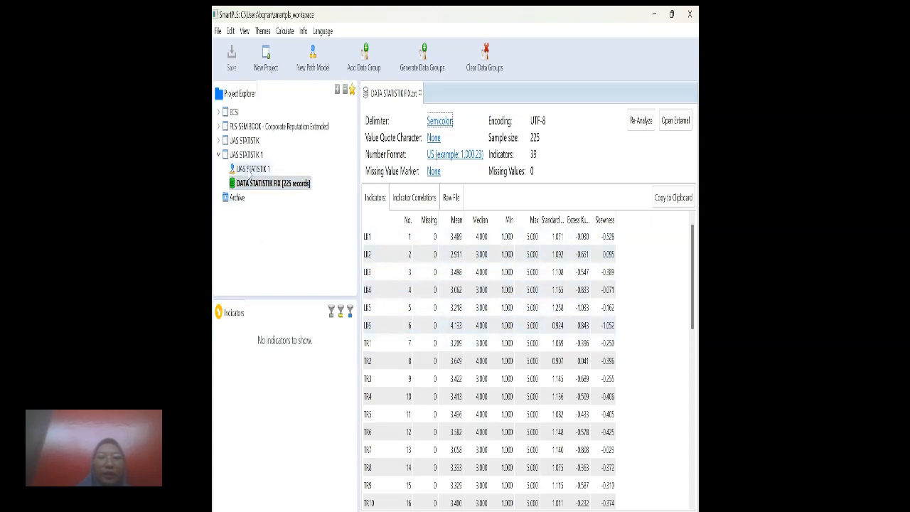
Open the UAS STATISTIK 1 path model and add a latent variable with indicators LK1 to LK6 on the canvas.
click(250, 169)
double_click(250, 170)
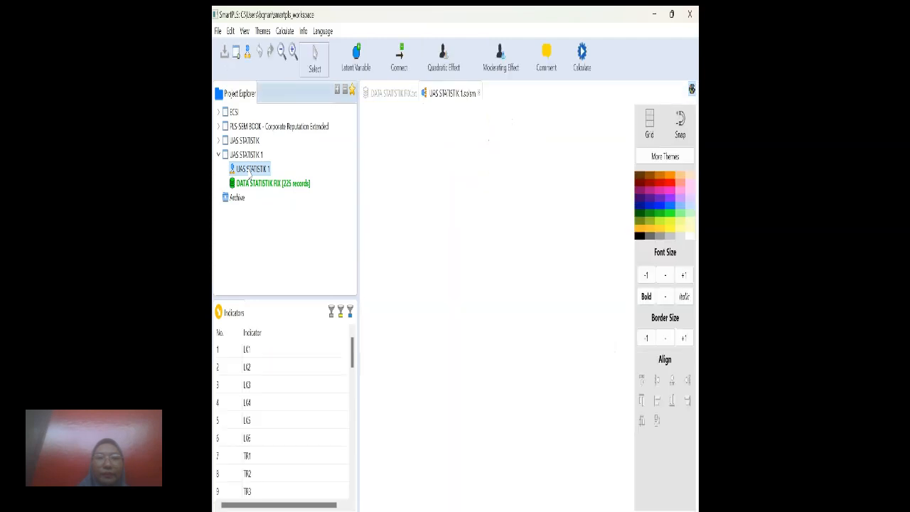
click(257, 349)
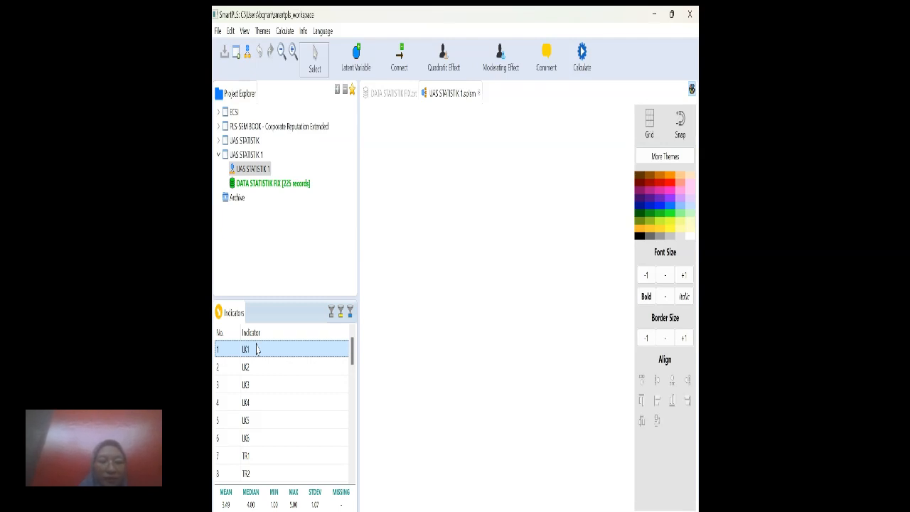
key(shift+Down)
key(shift+Down)
key(shift+Down)
key(shift+Down)
key(shift+Down)
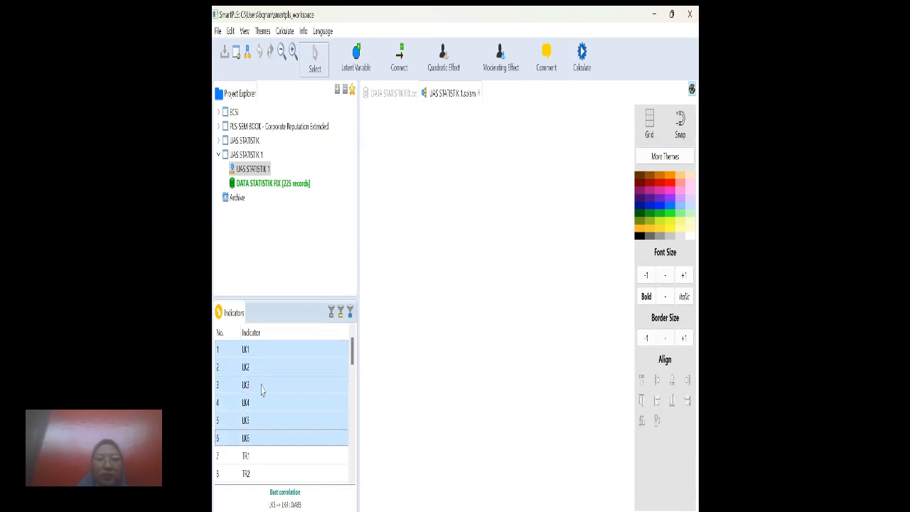
drag(260, 387, 421, 212)
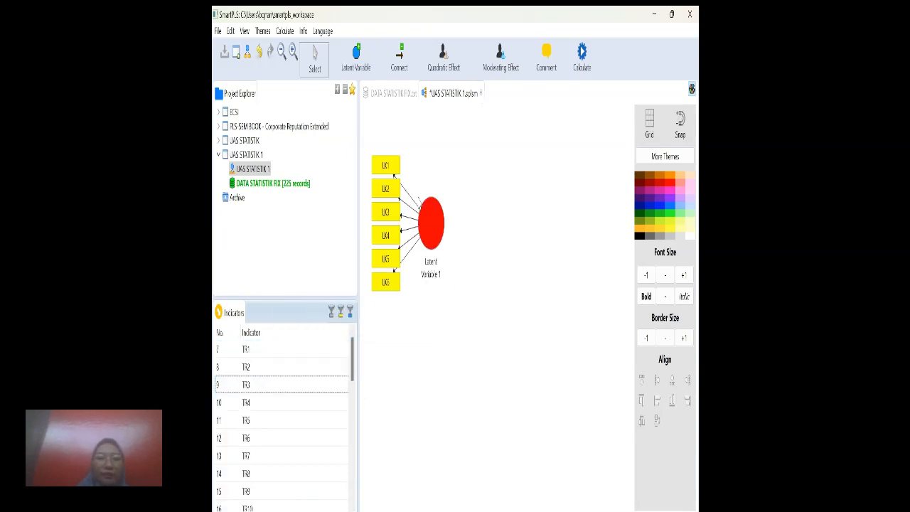
Add a second latent variable with indicators TR1 to TR13 below the LK construct.
click(332, 358)
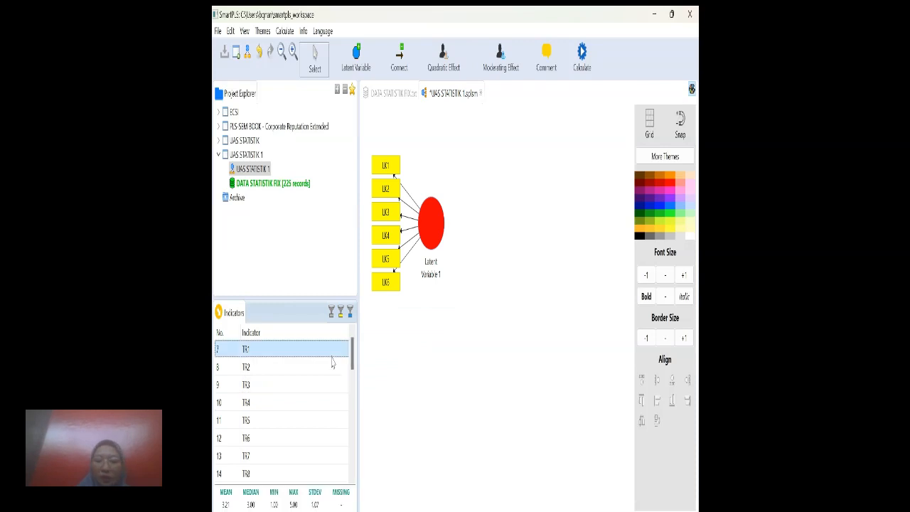
key(shift+Down)
key(shift+Down)
key(shift+Down)
key(shift+Down)
key(shift+Down)
key(shift+Down)
key(shift+Down)
key(shift+Down)
key(shift+Down)
key(shift+Down)
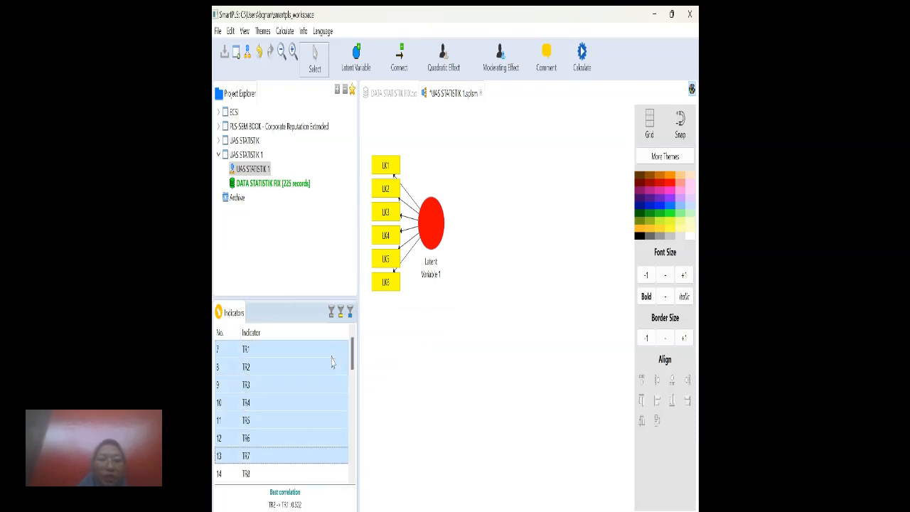
key(shift+Down)
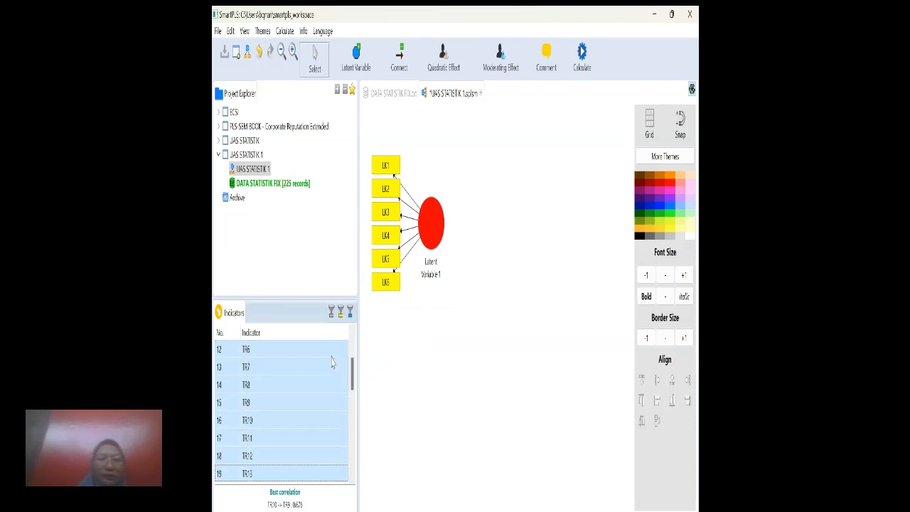
key(shift+Down)
drag(301, 436, 417, 444)
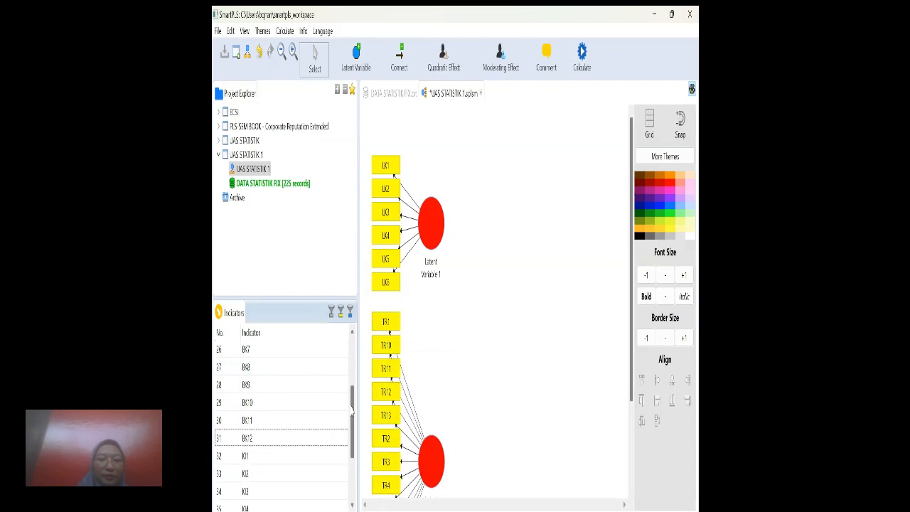
Add a third latent variable with indicators BK1 to BK12 to the path model.
scroll(340, 354, up, 2)
click(340, 354)
key(shift+Down)
key(shift+Down)
key(shift+Down)
key(shift+Down)
key(shift+Down)
key(shift+Down)
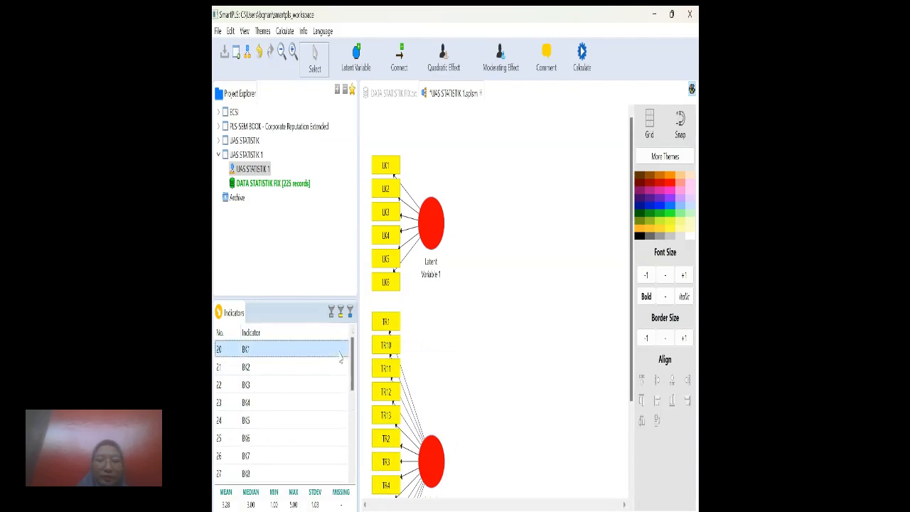
key(shift+Down)
key(shift+Down)
key(shift+Down)
key(shift+Down)
key(shift+Down)
key(shift+Down)
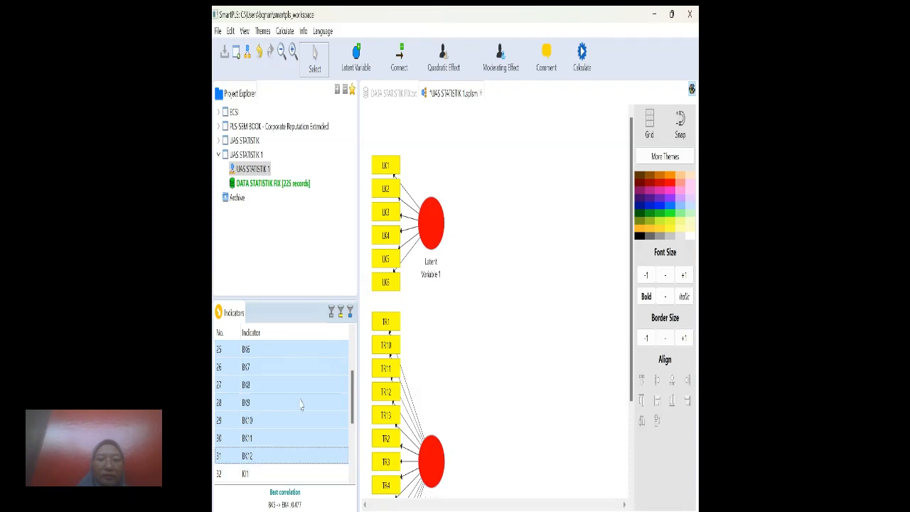
drag(301, 404, 484, 377)
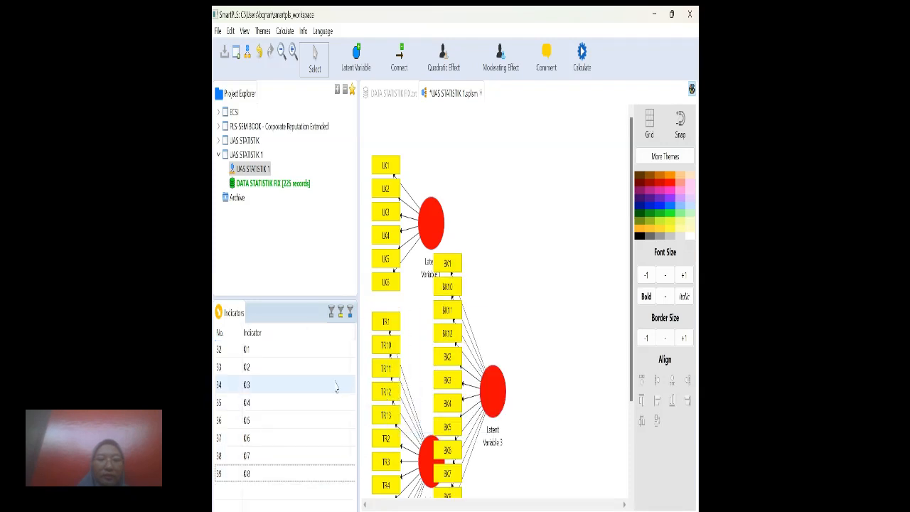
Add a fourth latent variable with indicators KI1 to KI8 beside the BK construct.
click(330, 353)
key(shift+Down)
key(shift+Down)
key(shift+Down)
key(shift+Down)
key(shift+Down)
key(shift+Down)
key(shift+Down)
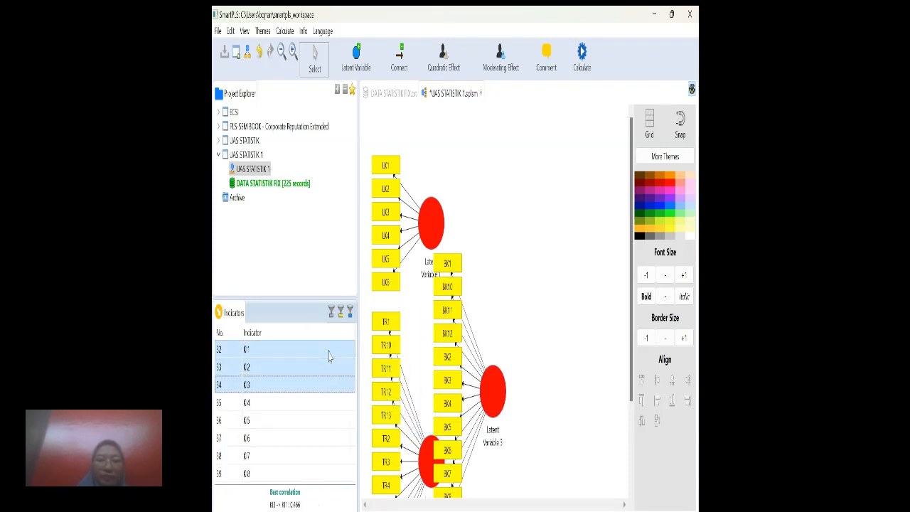
drag(280, 460, 542, 333)
Separate the overlapping constructs by moving KI to the right and placing BK below TR in line with the other constructs.
scroll(631, 311, down, 2)
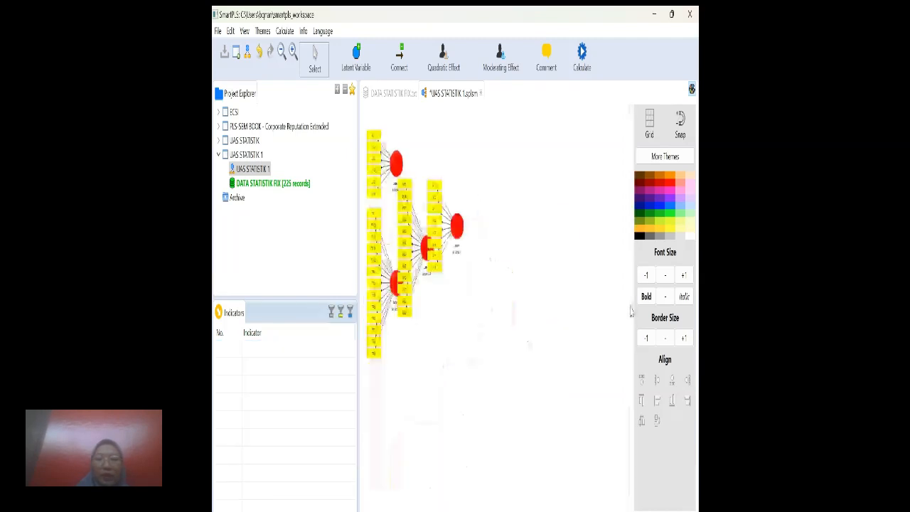
drag(460, 239, 514, 250)
click(428, 253)
drag(427, 253, 399, 448)
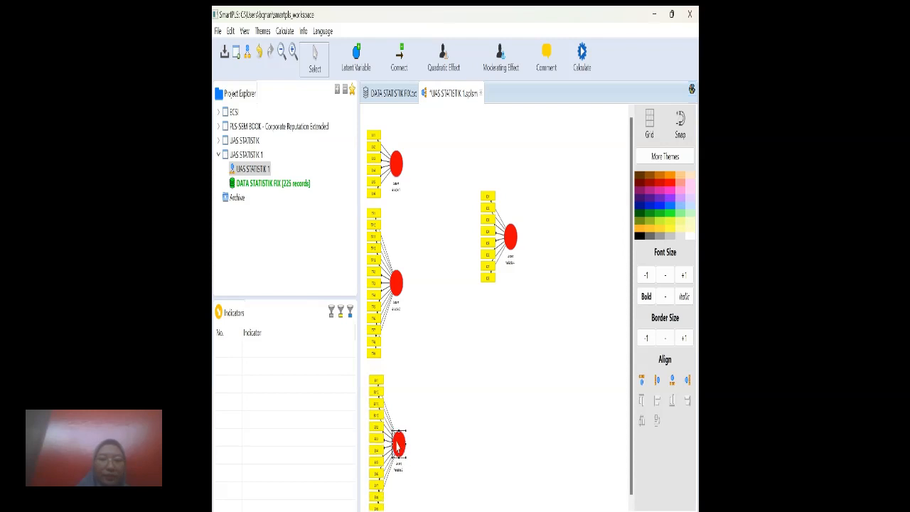
drag(399, 446, 398, 441)
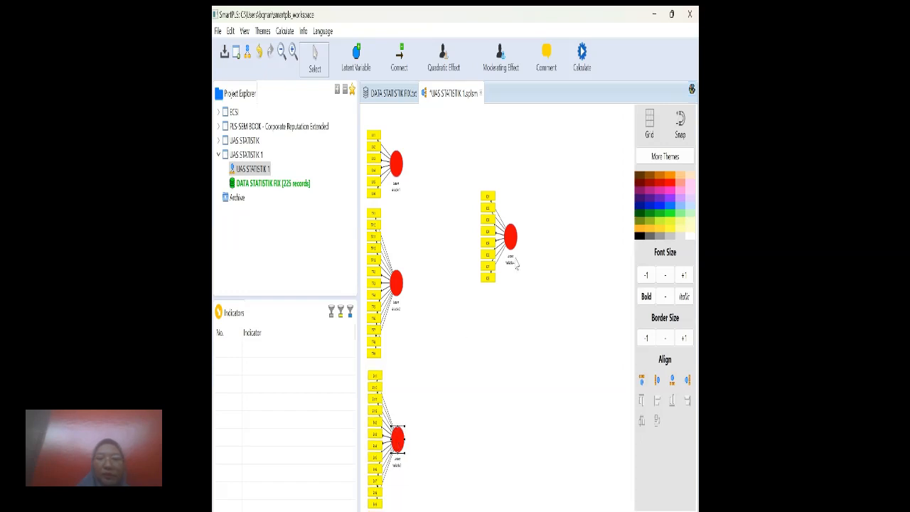
Move the KI construct level with the TR construct and place its indicators on its right side.
drag(513, 249, 511, 287)
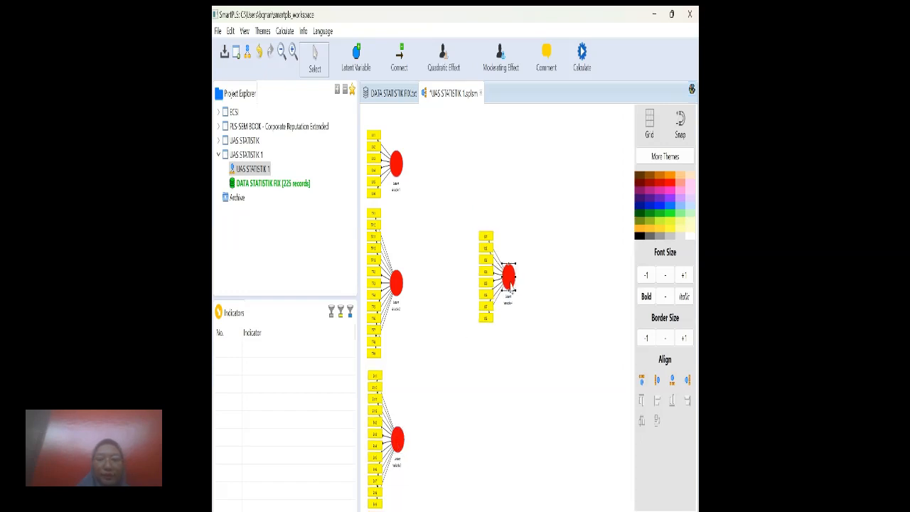
click(688, 380)
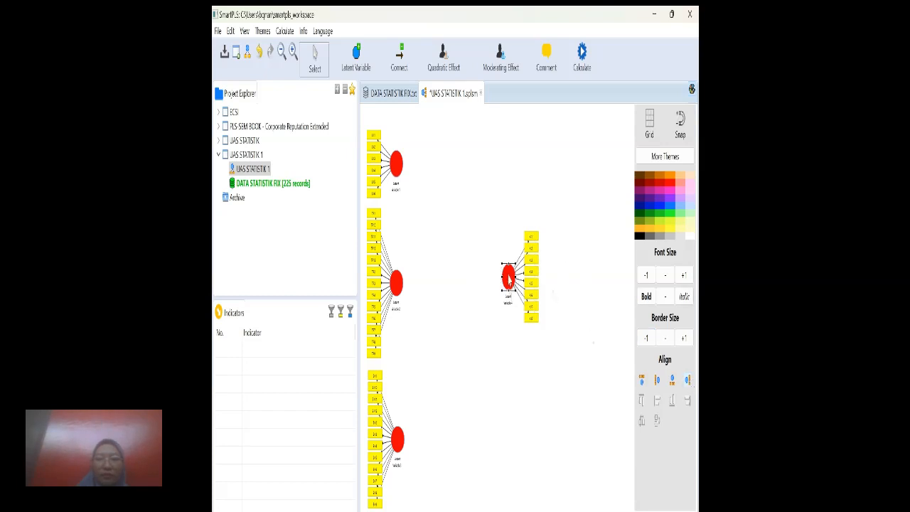
drag(504, 280, 490, 279)
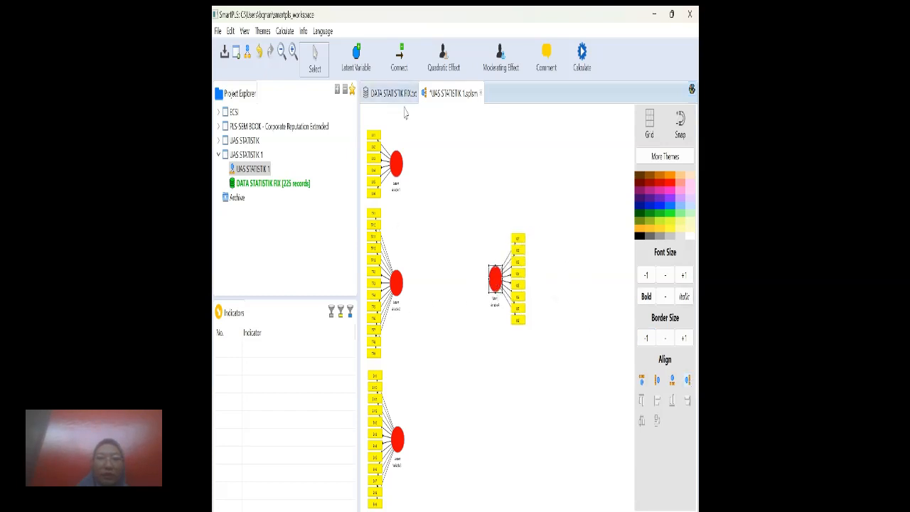
Rename the LK, TR, BK and KI latent variables as Literasi Keuangan, Toleransi Risiko, Bias Kognitif and Keputusan Investasi.
click(393, 166)
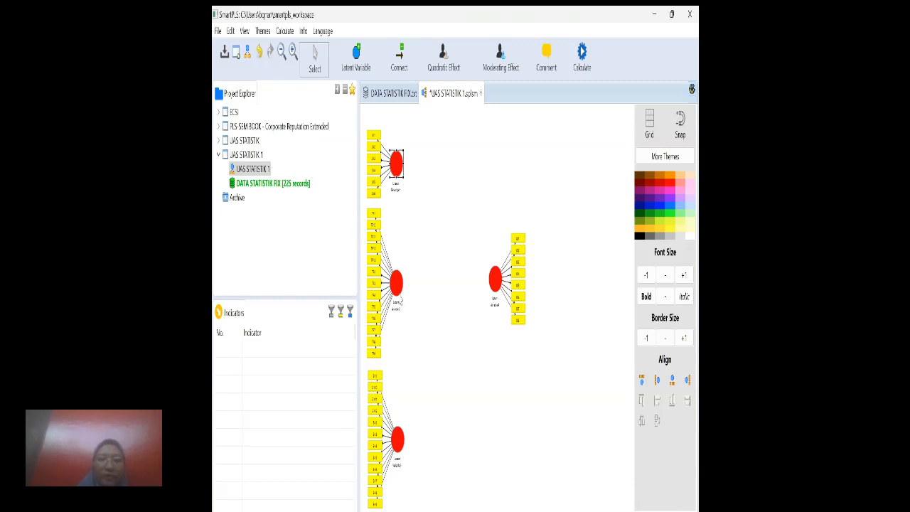
click(396, 283)
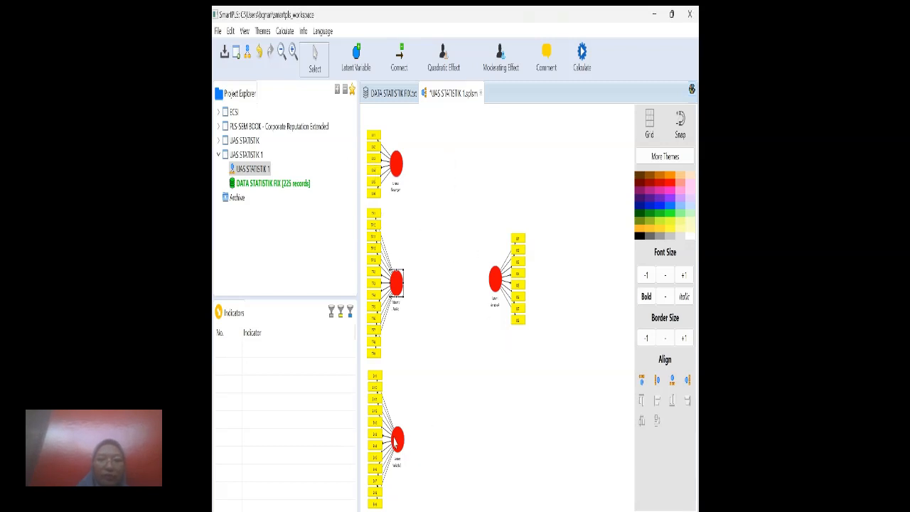
click(396, 441)
key(alt+Tab)
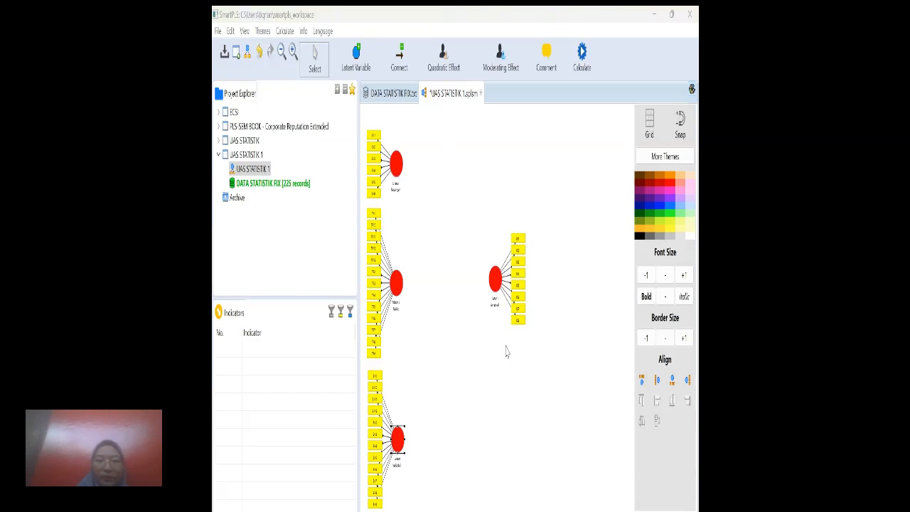
key(alt+Tab)
click(496, 281)
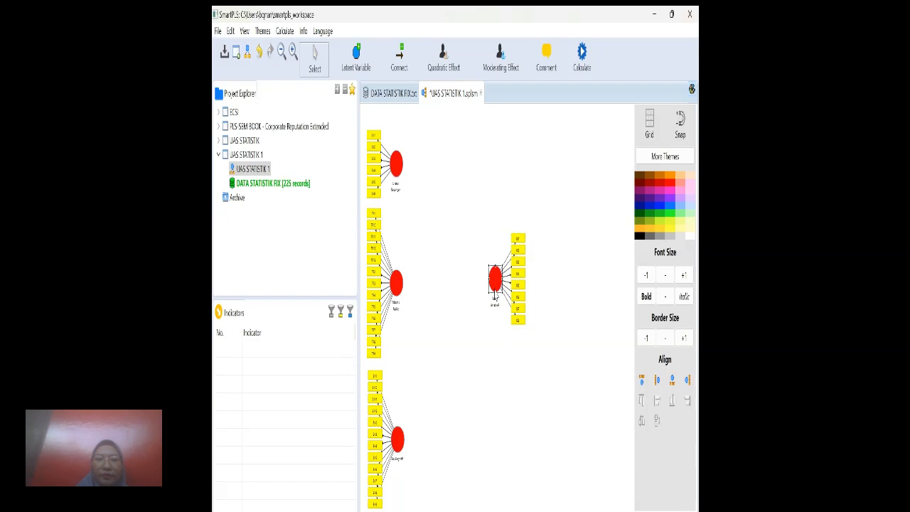
click(530, 89)
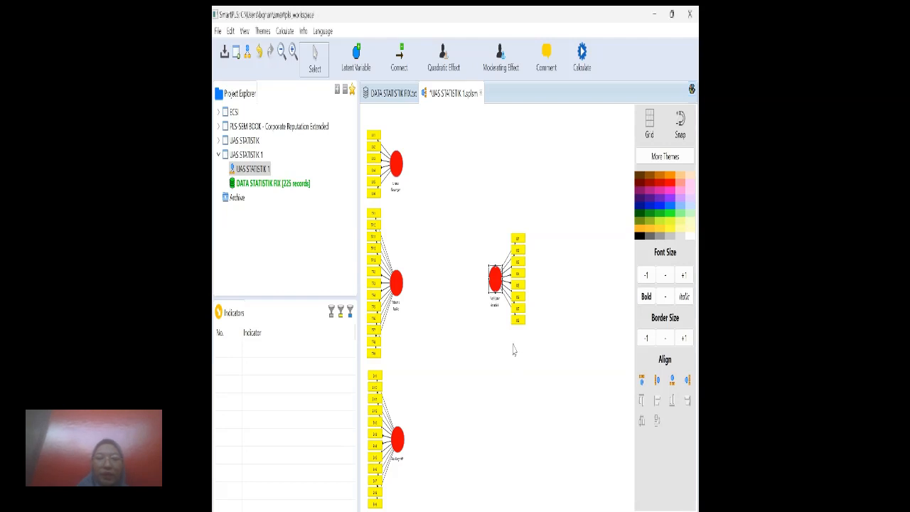
Connect Literasi Keuangan, Toleransi Risiko and Bias Kognitif each with a path to Keputusan Investasi.
click(399, 66)
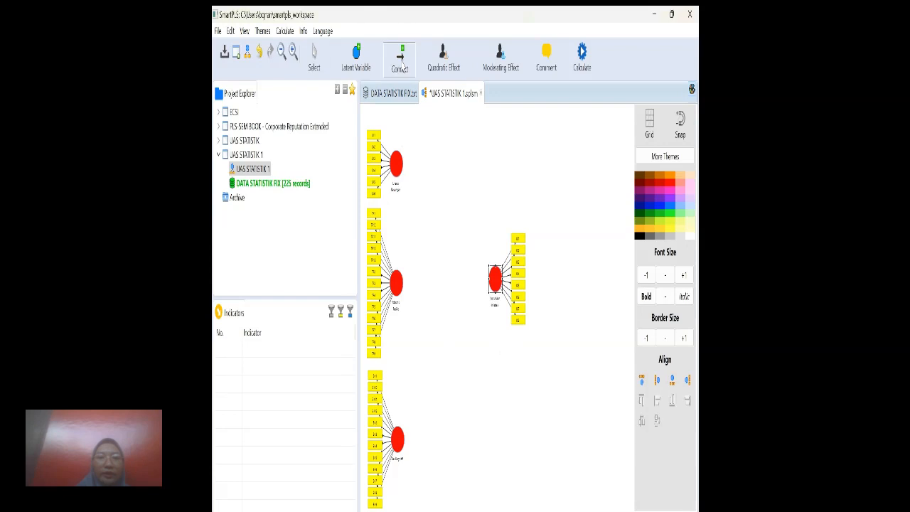
drag(403, 171, 495, 279)
drag(404, 289, 494, 283)
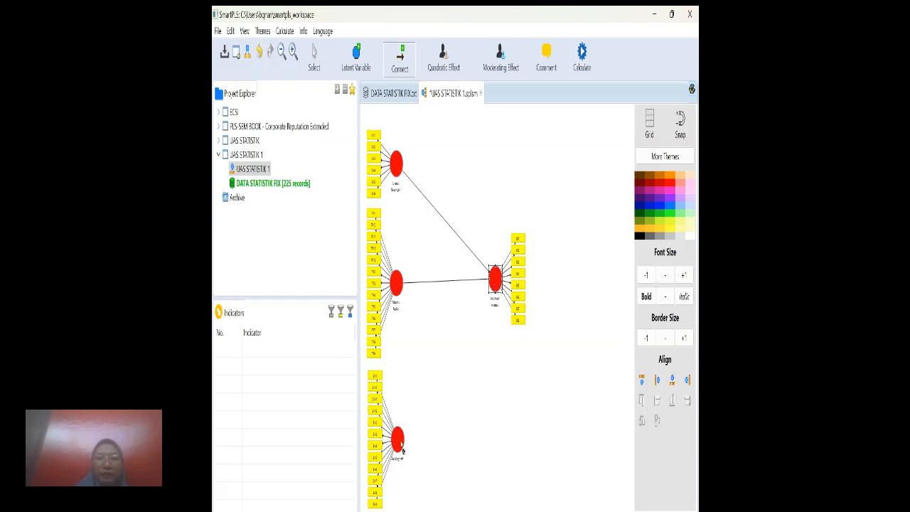
drag(403, 446, 494, 283)
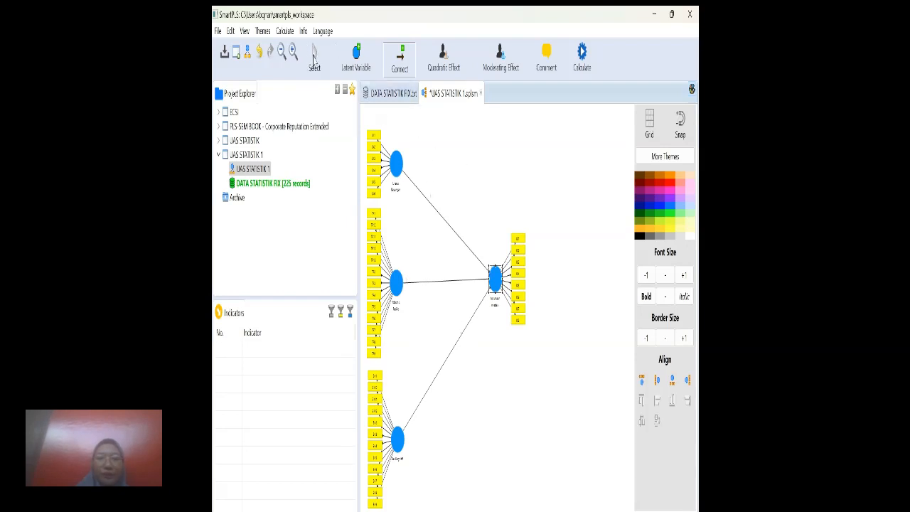
click(314, 60)
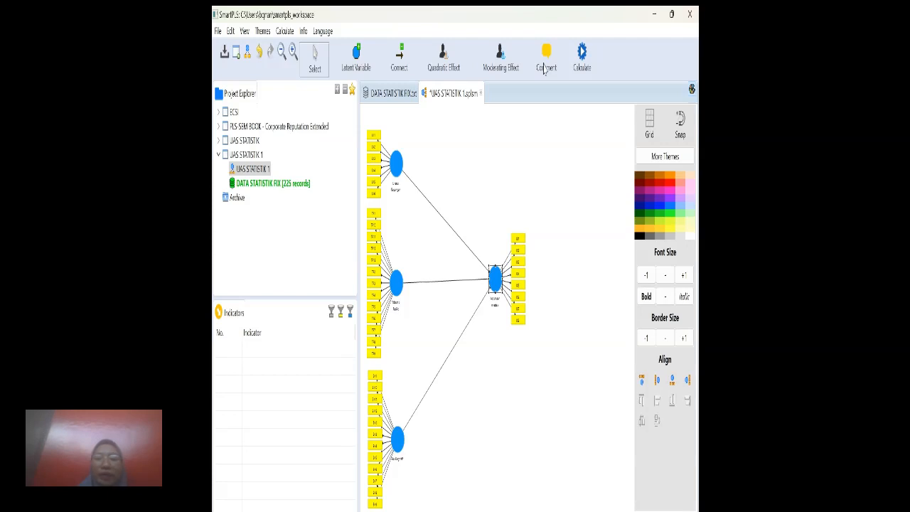
Calculate the model with the PLS Algorithm and look through the Outer Loadings matrix for all indicators.
click(584, 68)
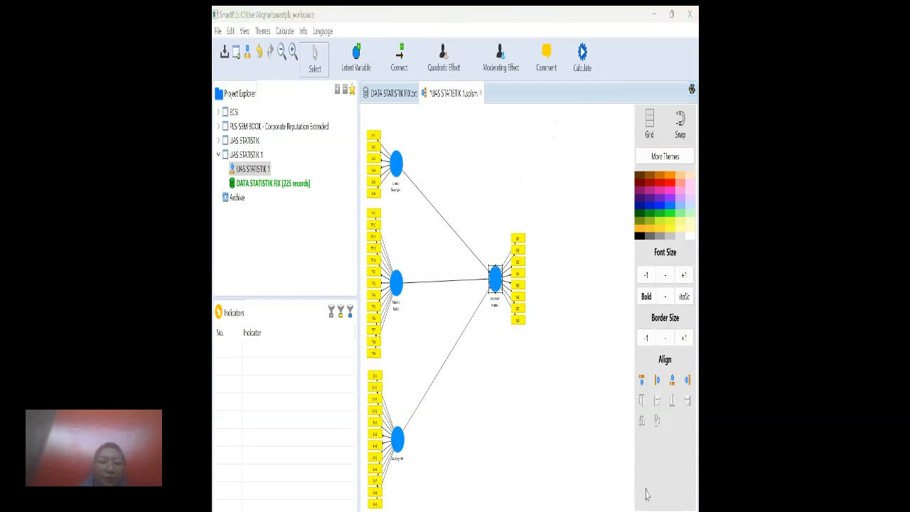
click(647, 494)
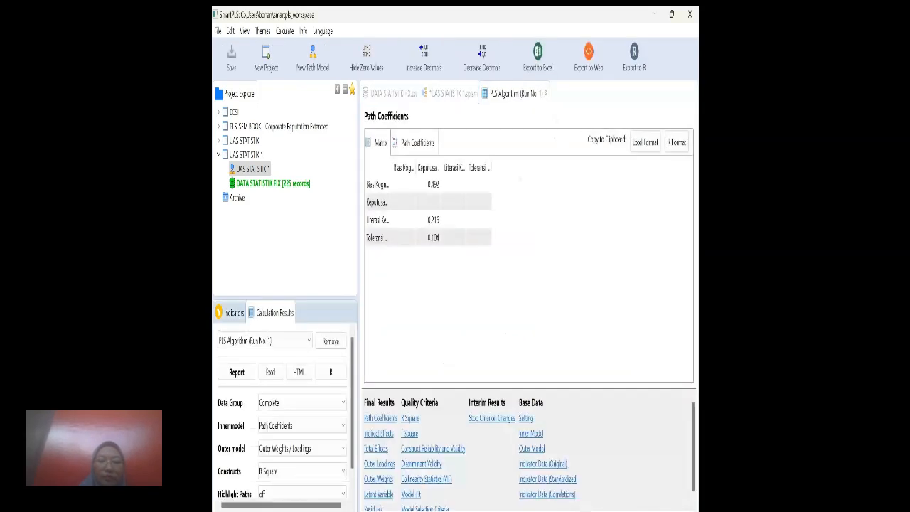
click(379, 466)
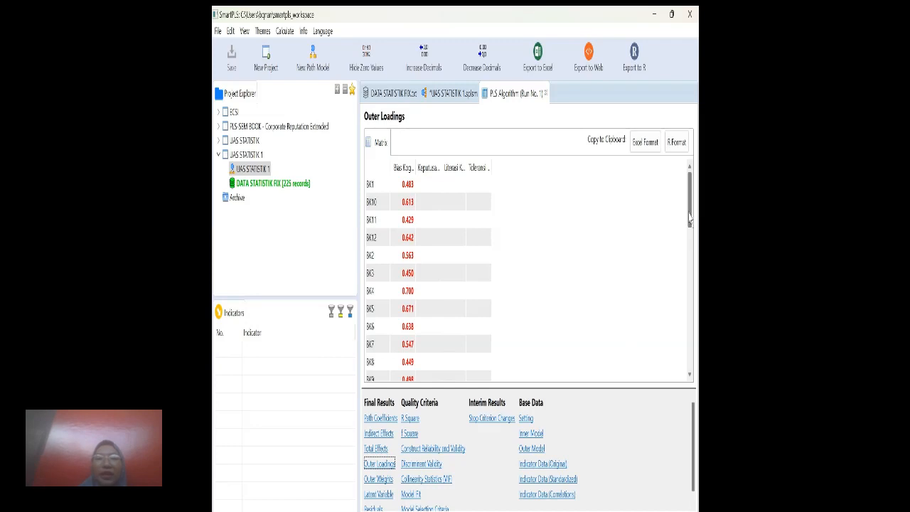
scroll(694, 246, down, 3)
drag(694, 255, 698, 173)
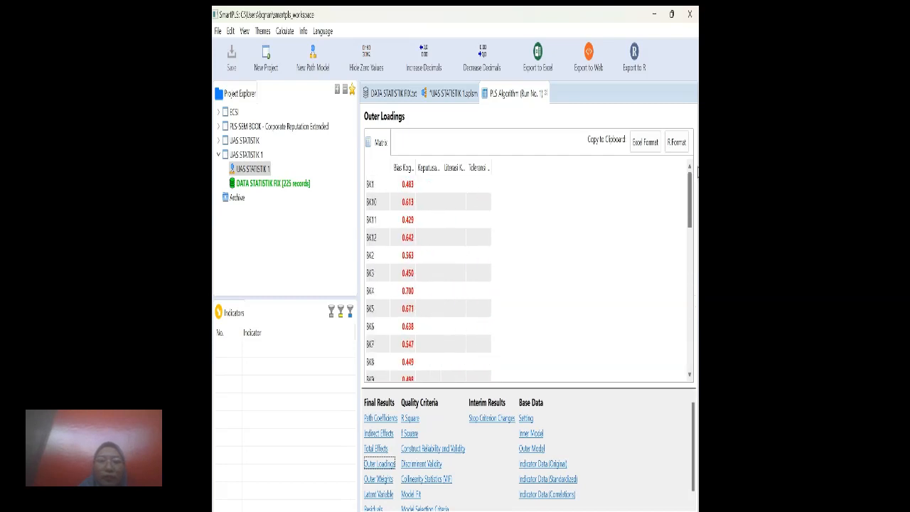
Examine the Construct Reliability and Validity matrix, widening the Average Variance Extracted (AVE) column to show its full heading.
click(435, 453)
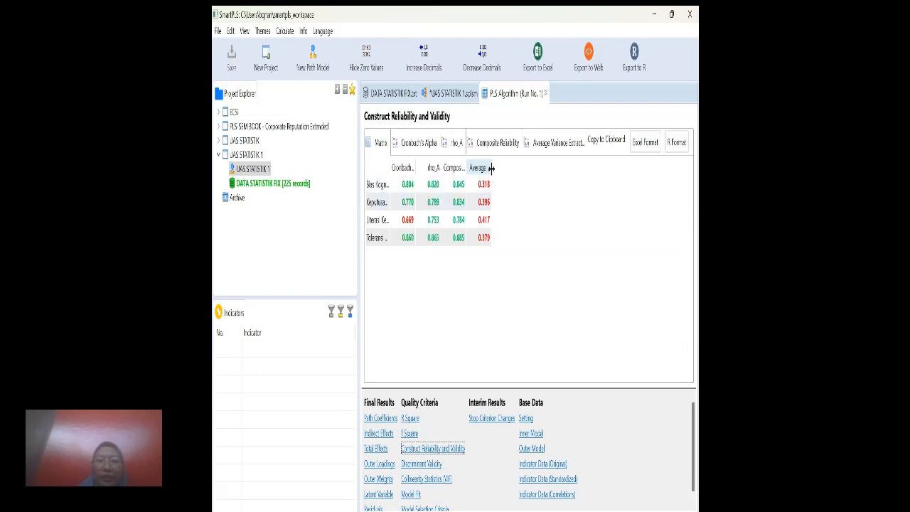
drag(491, 168, 541, 168)
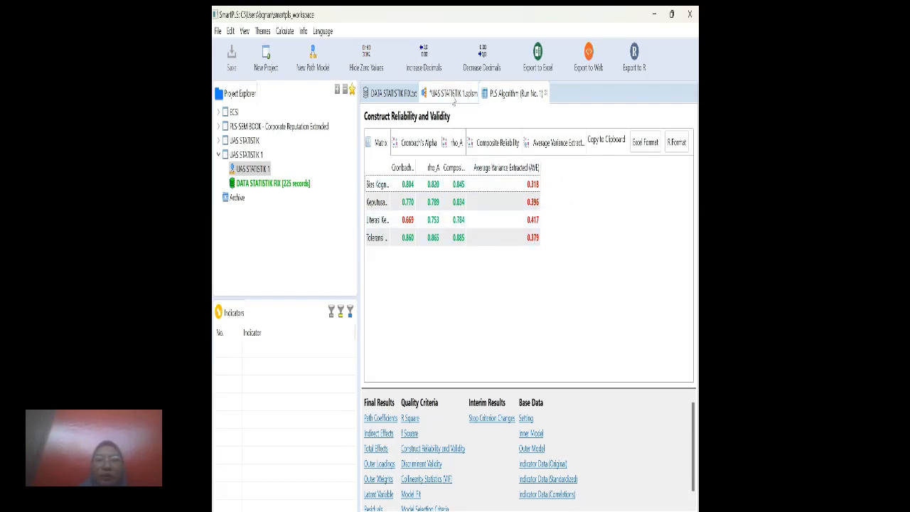
Return to the UAS STATISTIK 1 path model and delete the LK2 indicator from Literasi Keuangan.
click(453, 100)
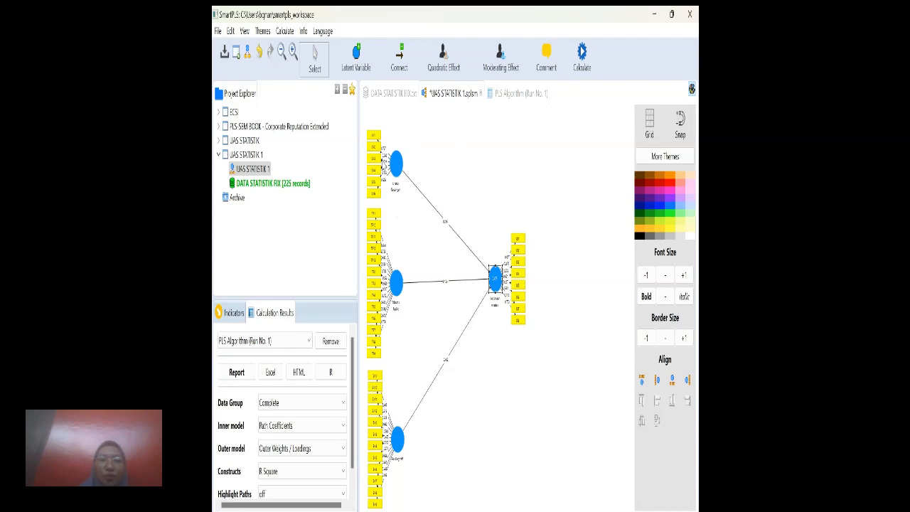
click(375, 147)
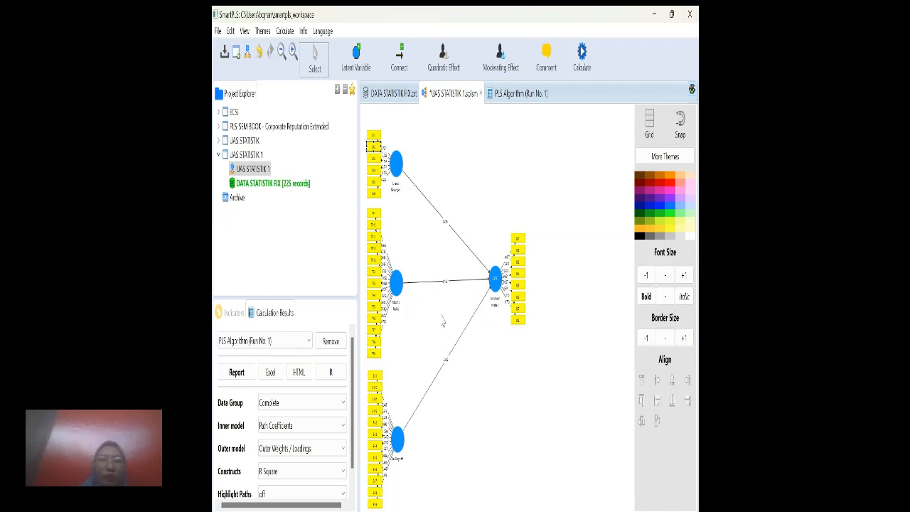
key(Delete)
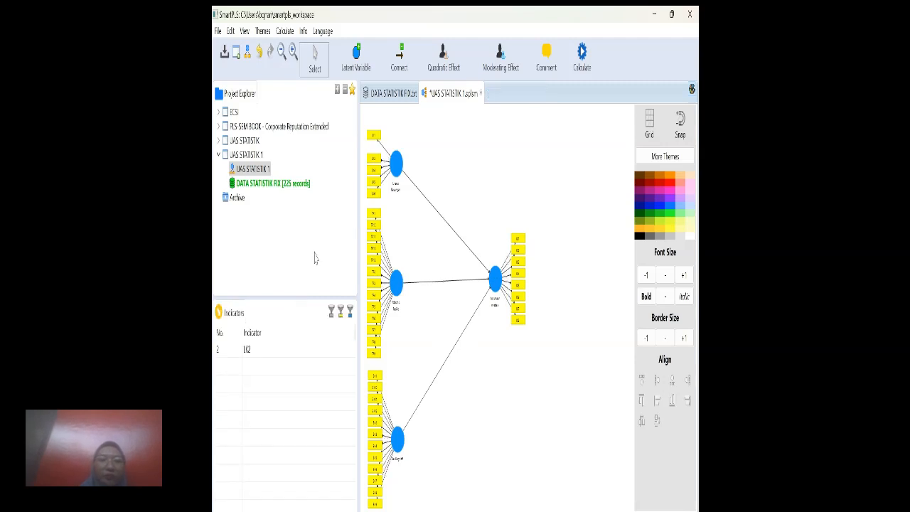
Open the STATISTIK path model from the UAS STATISTIK project.
click(218, 140)
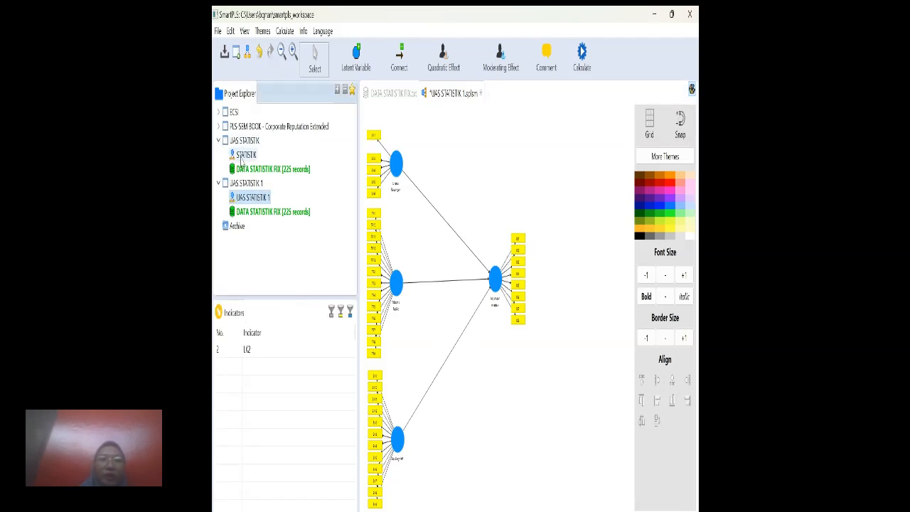
click(243, 156)
double_click(243, 156)
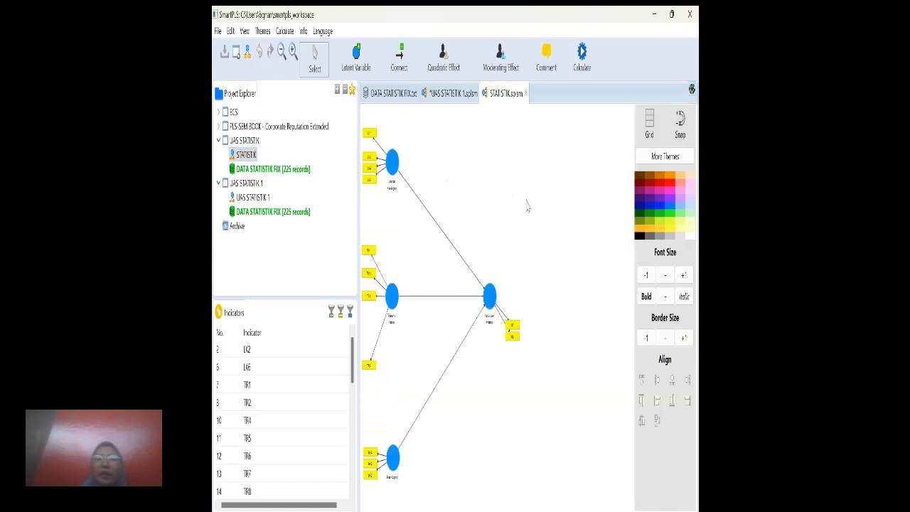
Calculate the STATISTIK model with the PLS Algorithm and look through its Outer Loadings matrix.
click(583, 63)
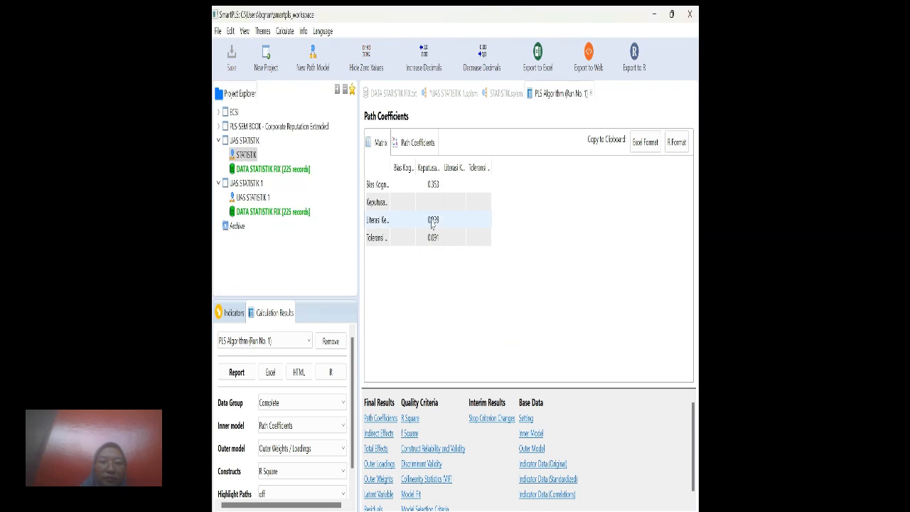
click(380, 464)
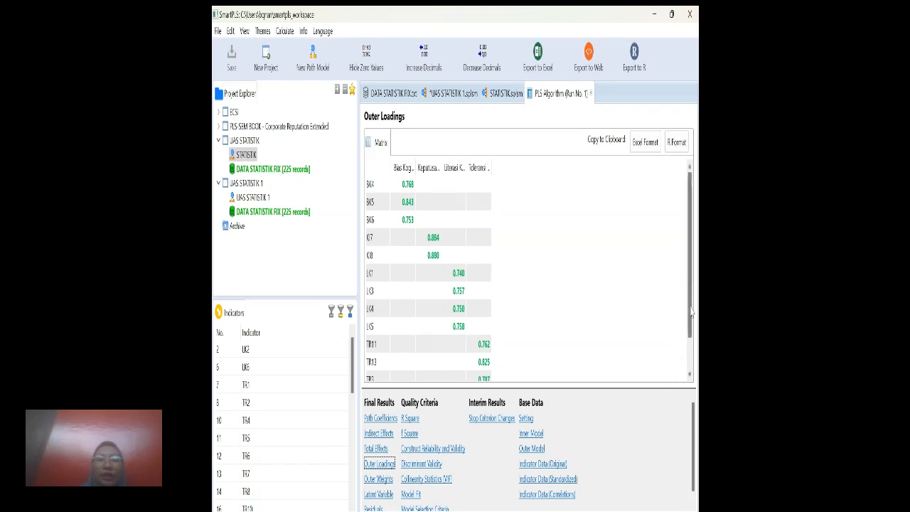
drag(690, 311, 689, 259)
drag(688, 313, 687, 289)
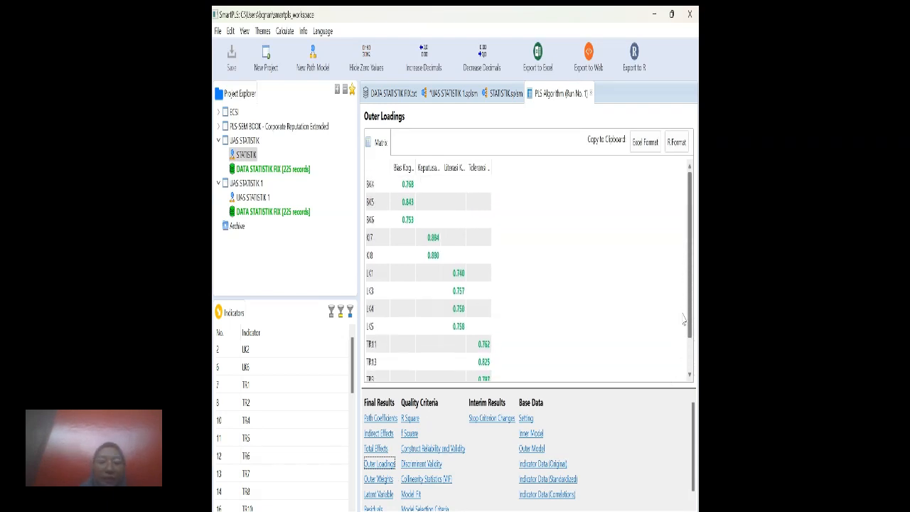
drag(684, 322, 686, 340)
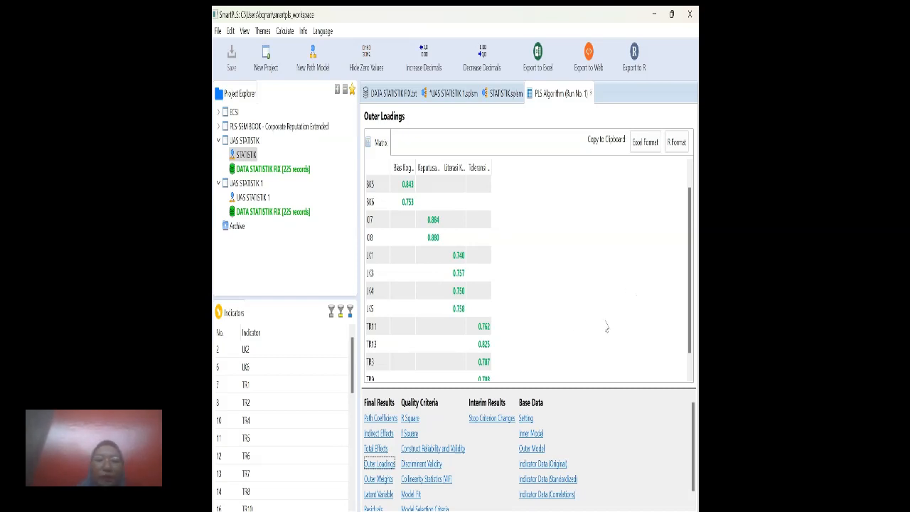
Examine the STATISTIK model's Construct Reliability and Validity, widening the Cronbach's Alpha, Composite Reliability and AVE columns to show their full headings.
click(440, 450)
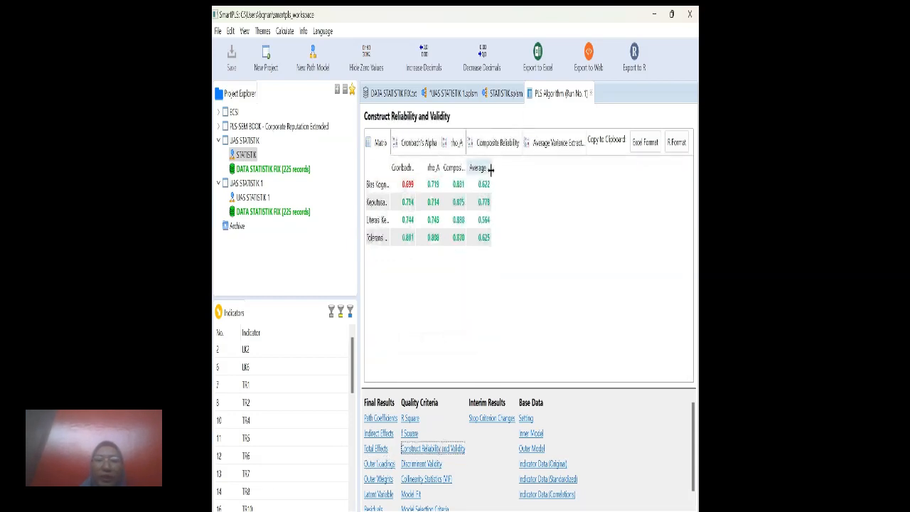
drag(491, 169, 538, 171)
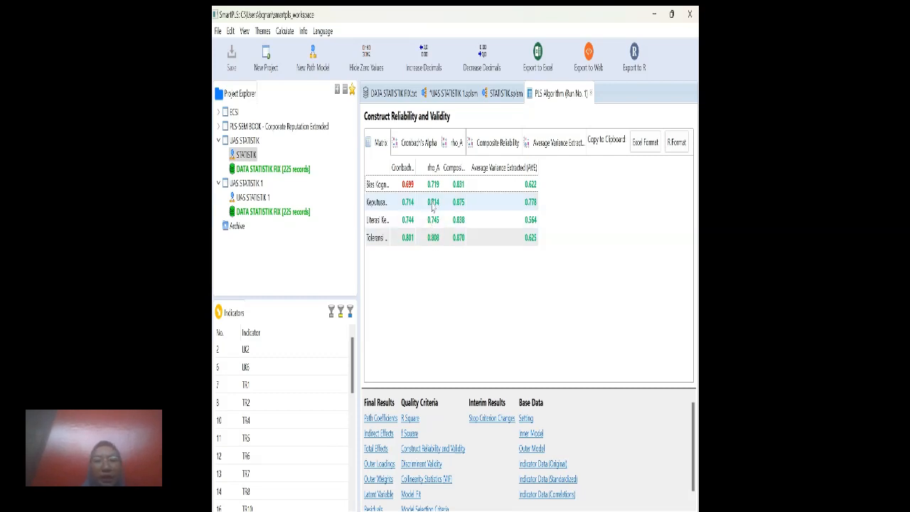
drag(415, 167, 433, 180)
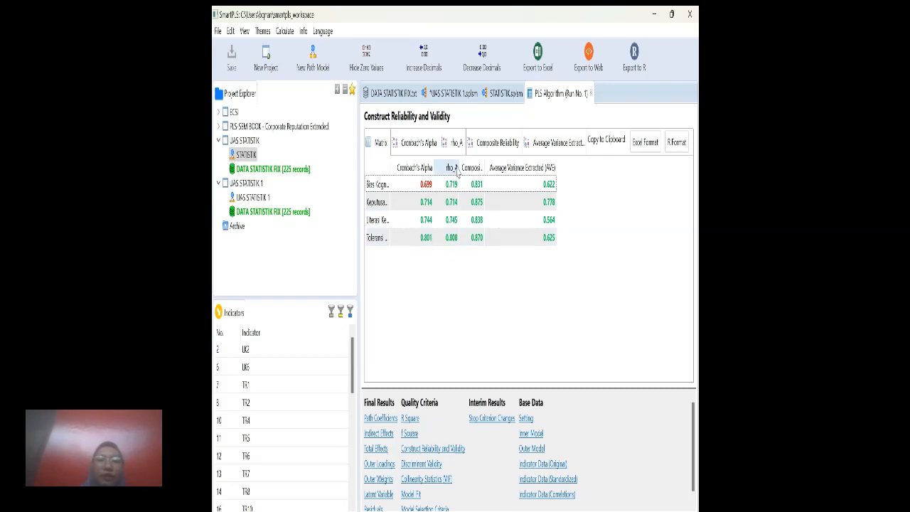
drag(484, 167, 508, 182)
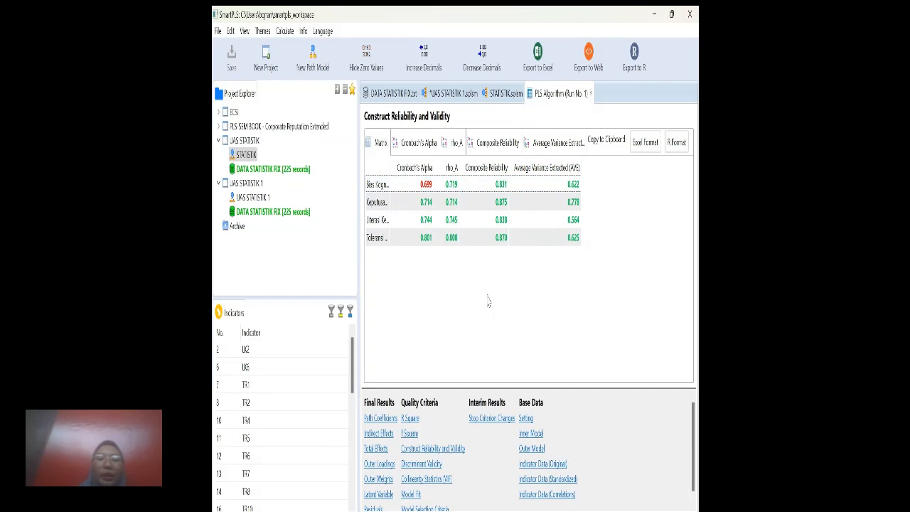
Review the Fornell-Larcker matrix under Discriminant Validity and the Inner Model matrix.
click(430, 467)
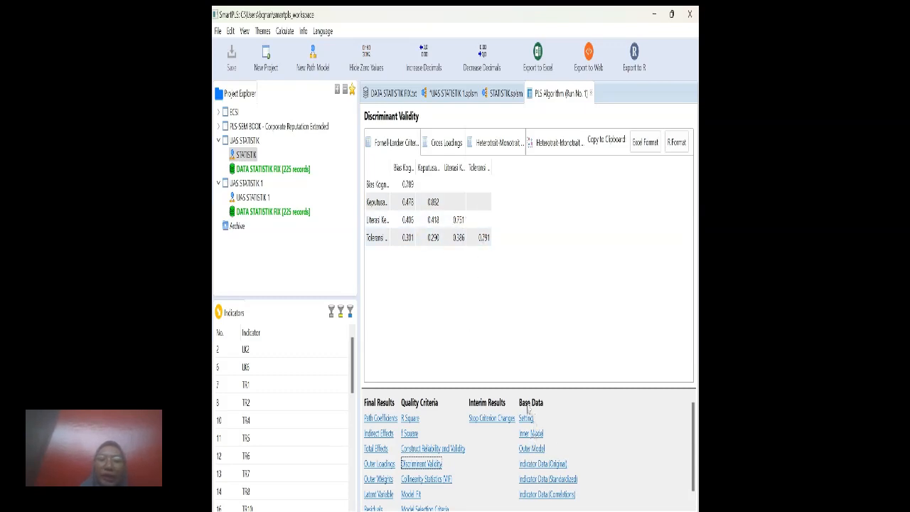
click(532, 435)
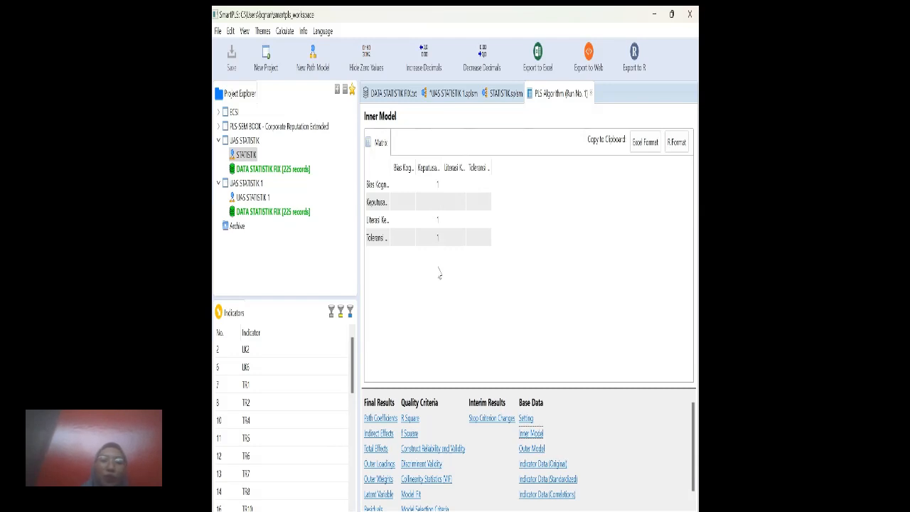
Examine the R Square and R Square Adjusted values of Keputusan Investasi, widening the columns to show their full headings.
click(411, 419)
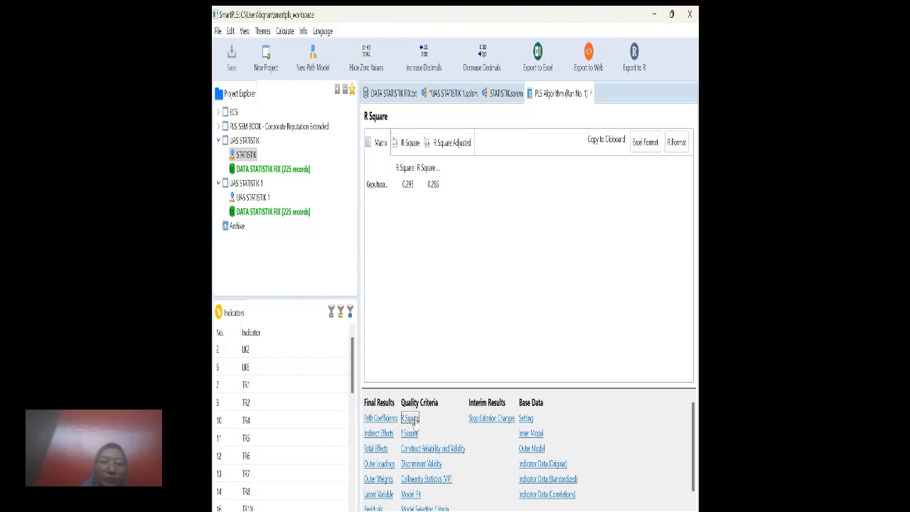
drag(414, 169, 463, 168)
click(427, 182)
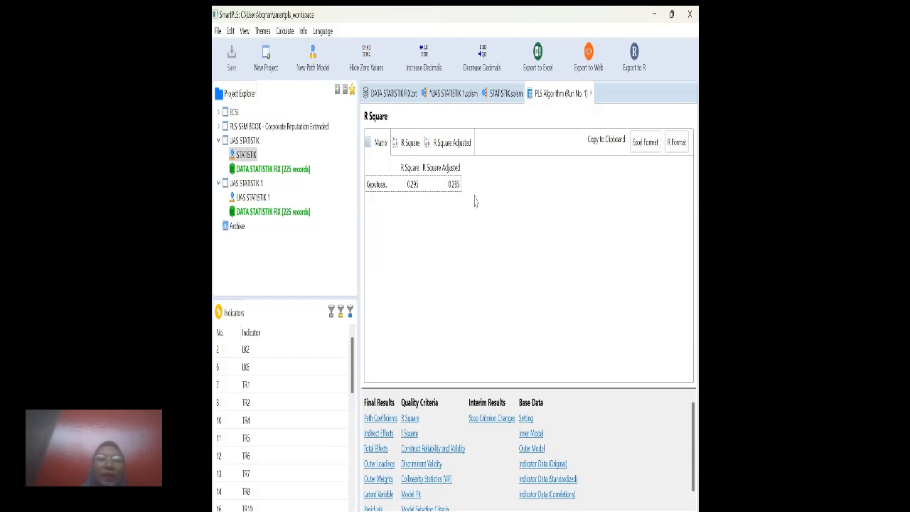
Review the Model Fit summary and the f Square matrix, widening the Keputusan Investasi column.
click(413, 498)
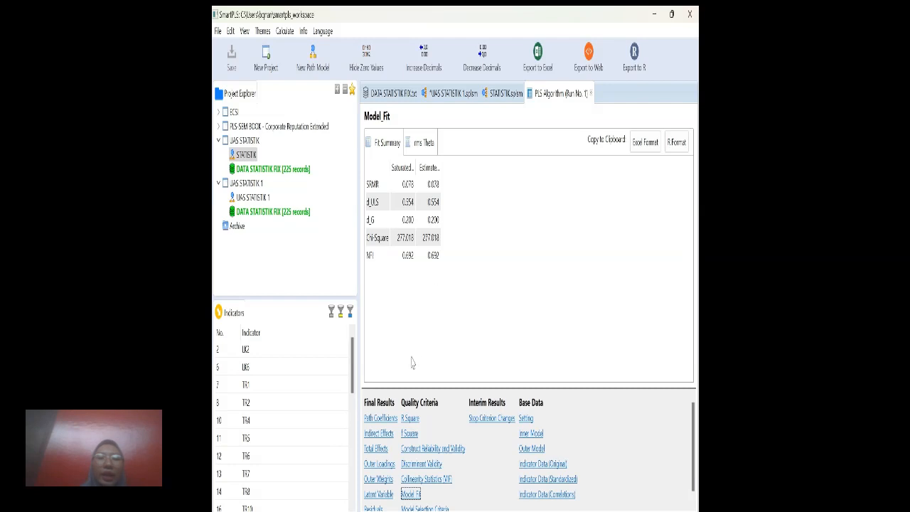
click(411, 436)
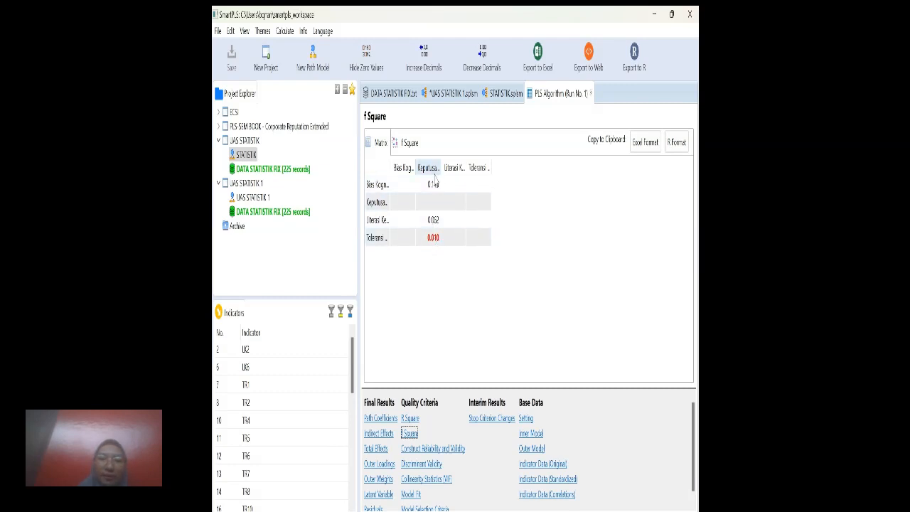
drag(441, 169, 464, 169)
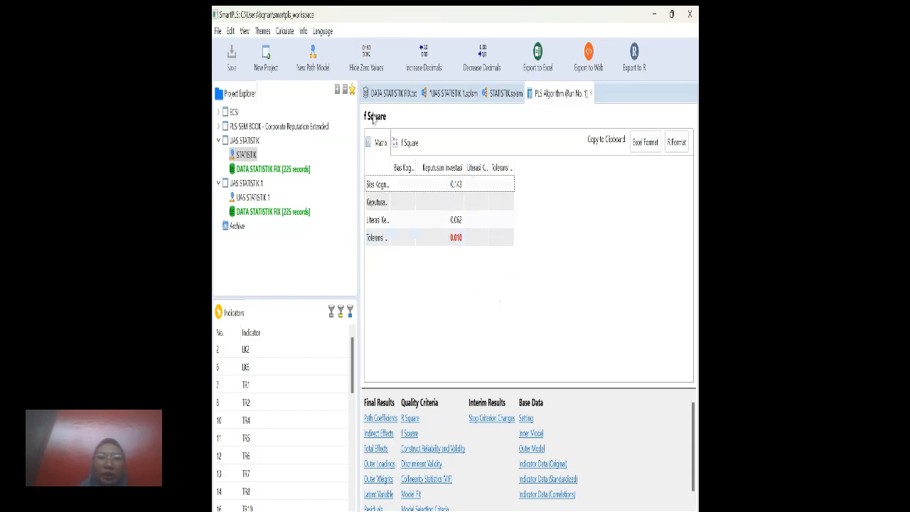
Run Bootstrapping on the STATISTIK model and examine the path coefficients' P values for Toleransi Risiko, Bias Kognitif and Literasi Keuangan.
click(510, 97)
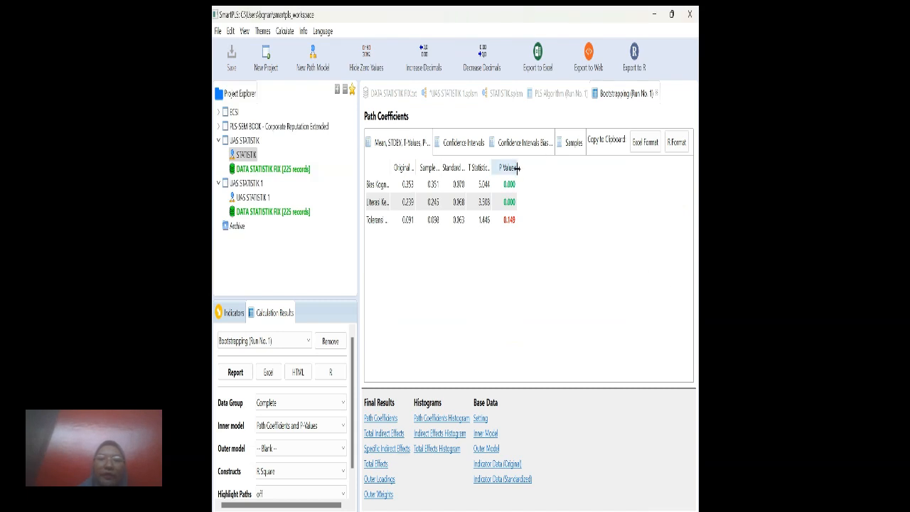
drag(519, 169, 529, 169)
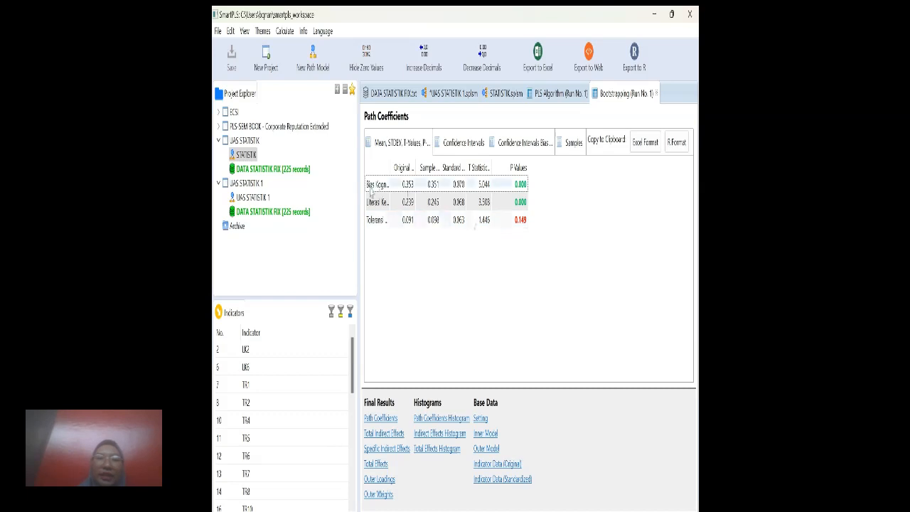
click(390, 223)
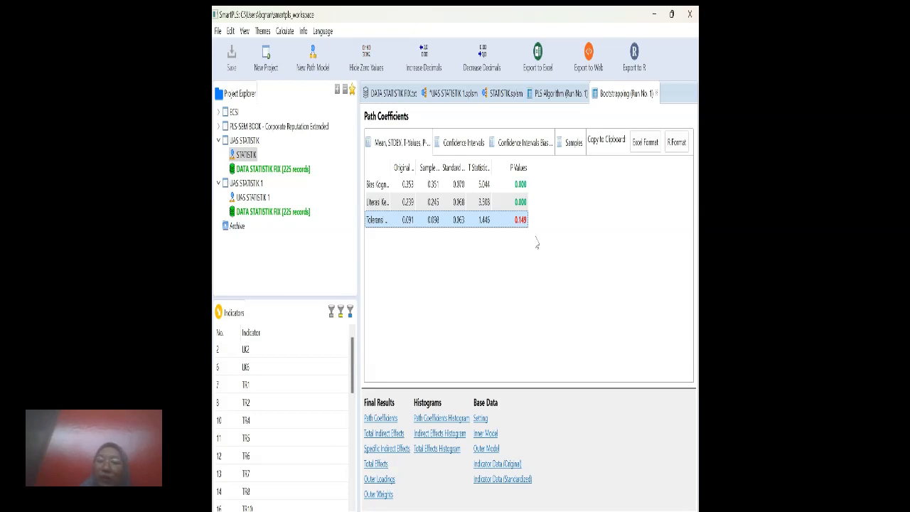
click(524, 188)
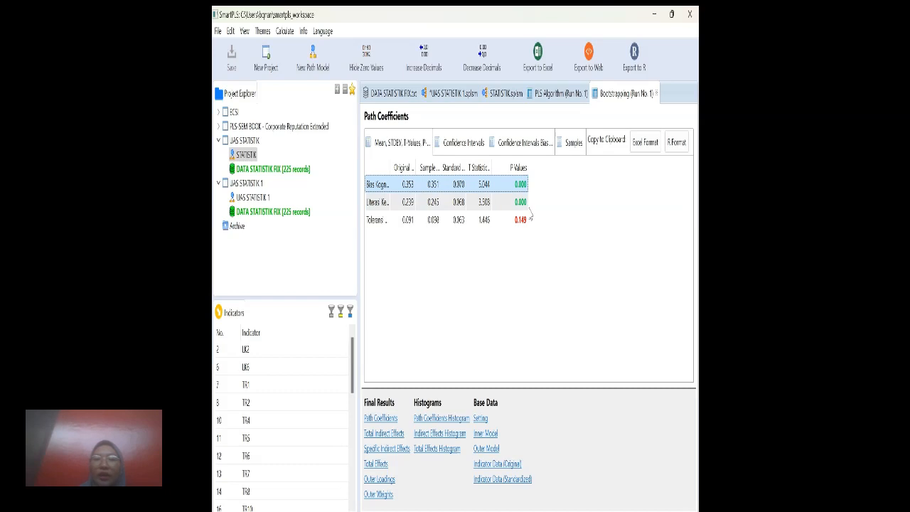
click(525, 204)
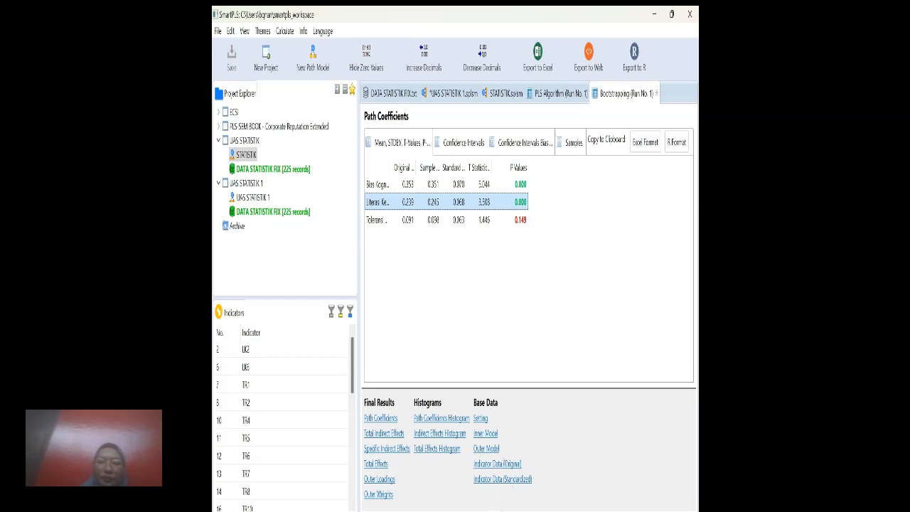
click(523, 489)
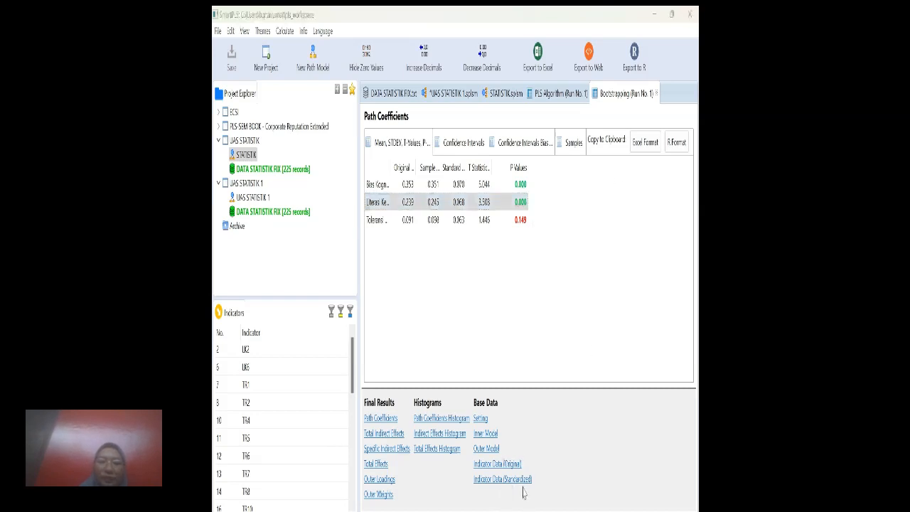